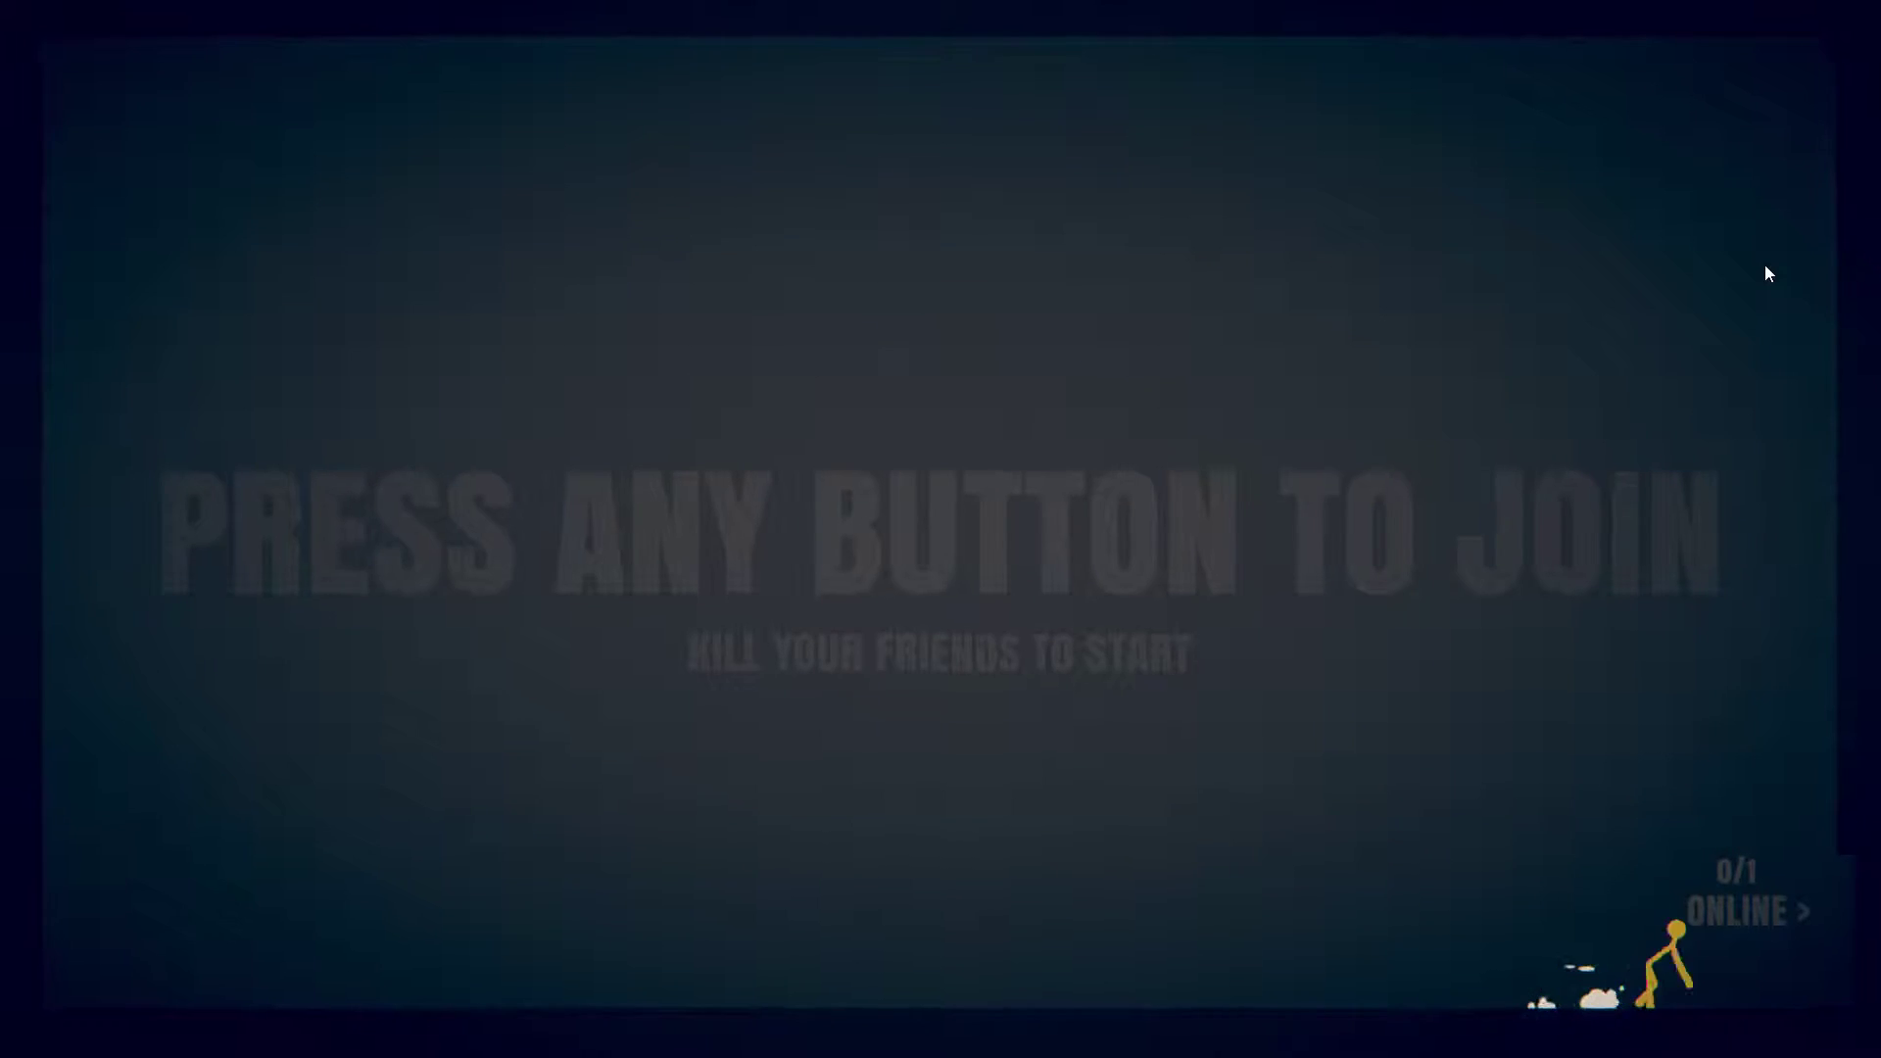
- Walk the yellow stick figure right into the Play Online area
key(d)
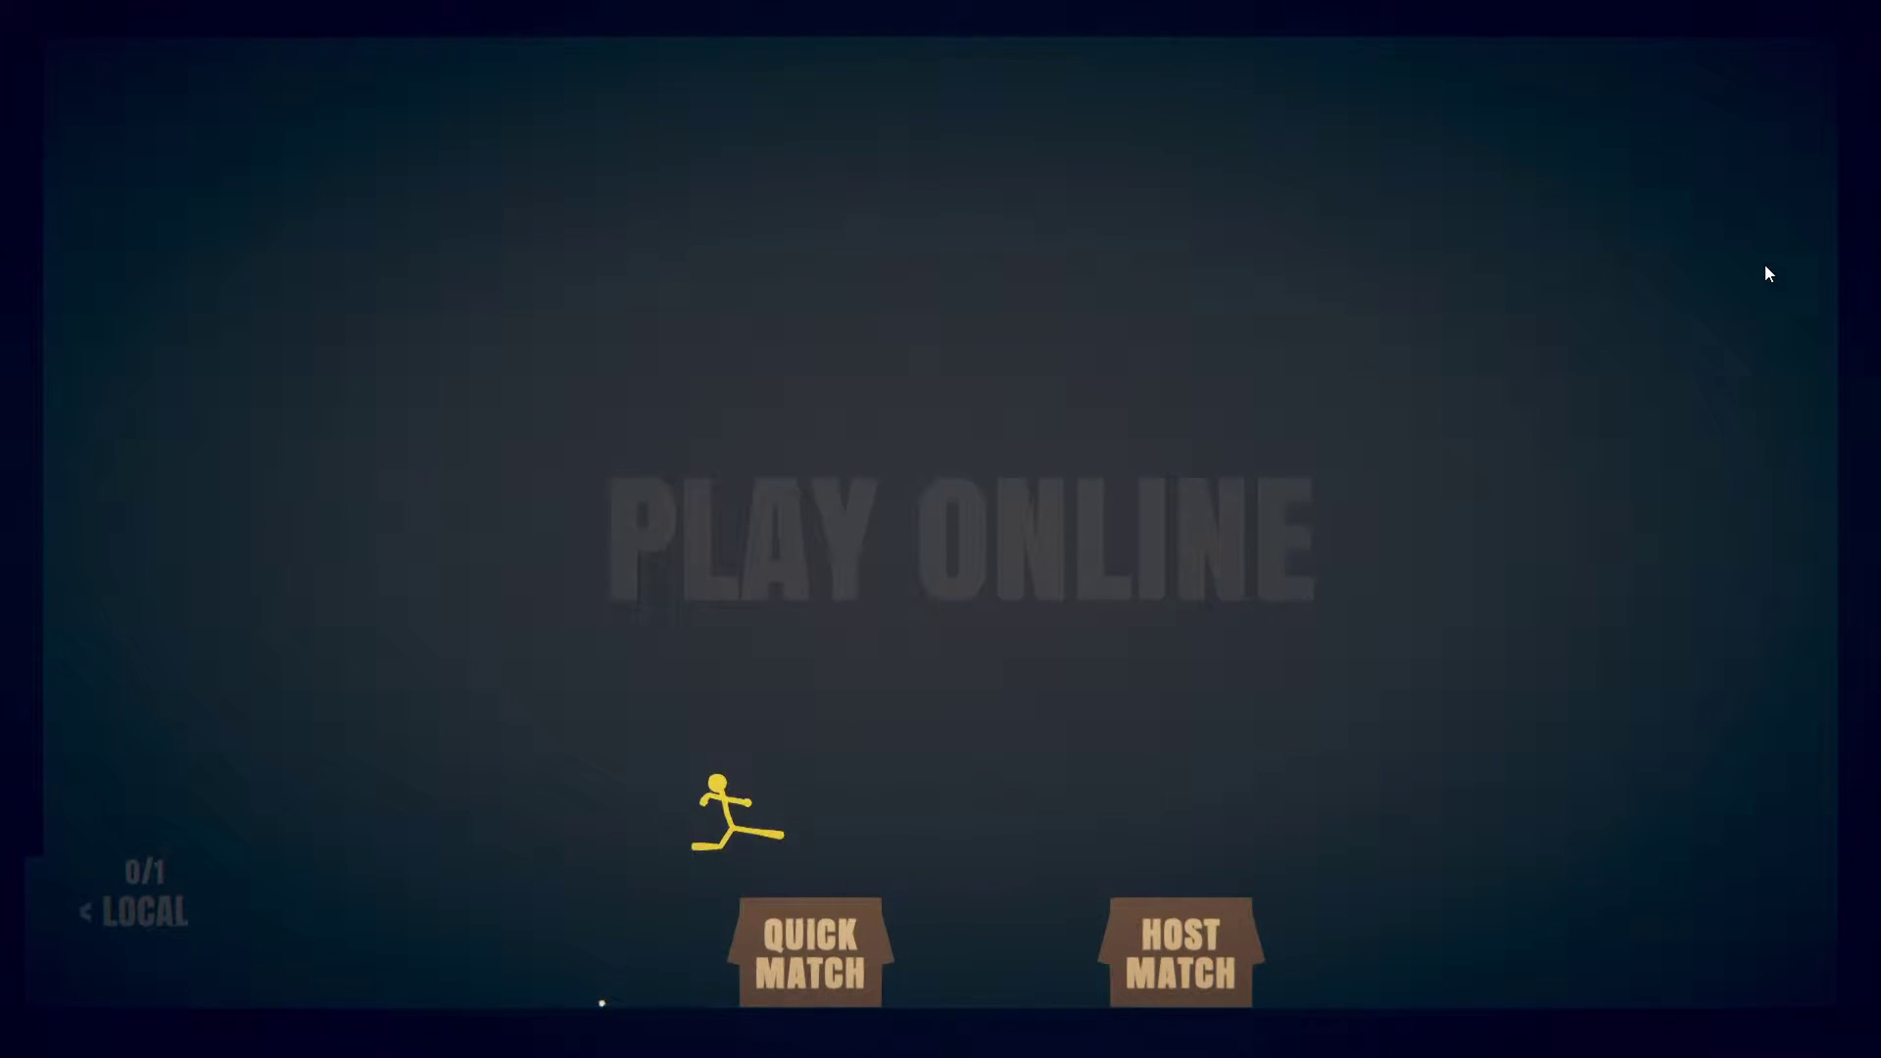